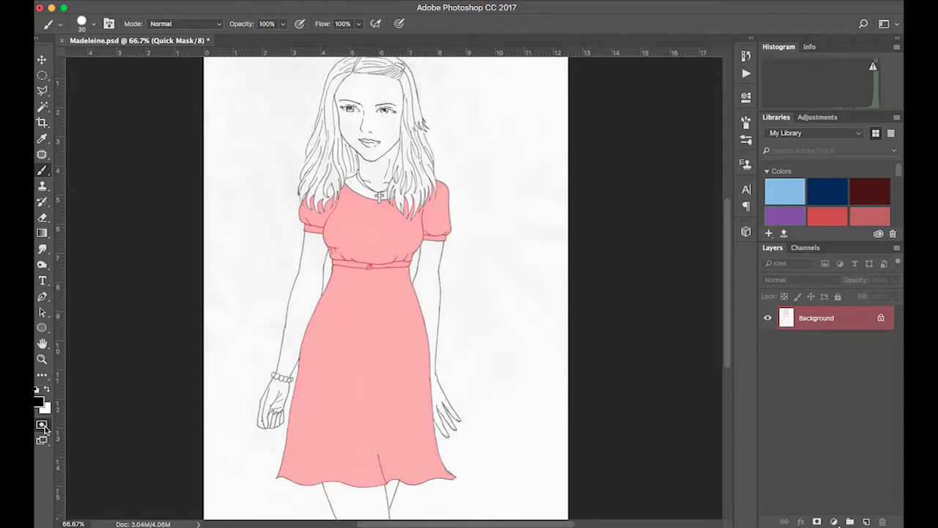
- Set the Quick Mask options so the color indicates Selected Areas
double_click(41, 425)
left_click(402, 239)
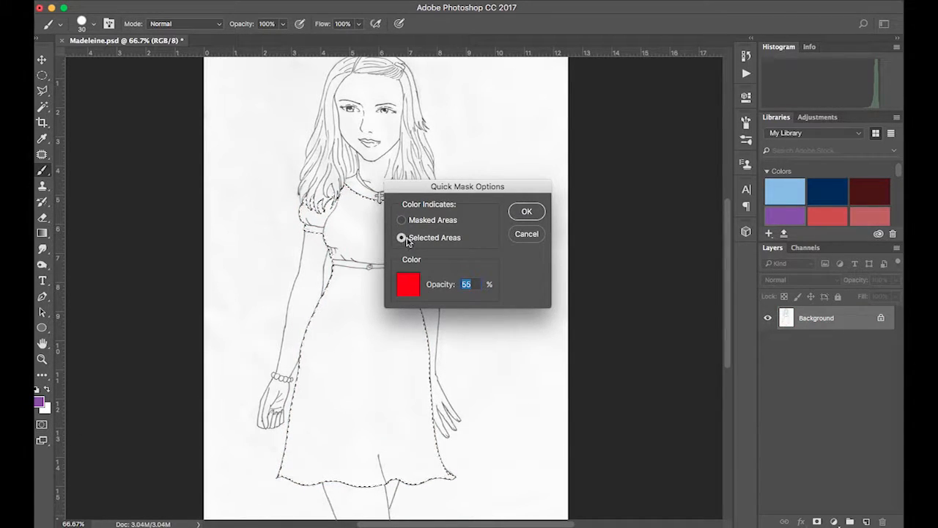
left_click(528, 211)
- Toggle Quick Mask mode on and off to compare the mask overlay with the dress selection
left_click(41, 425)
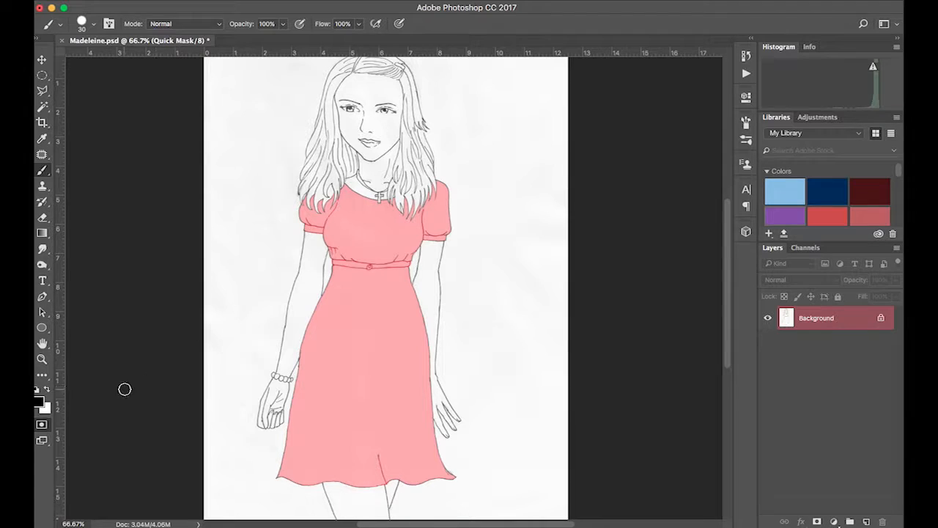
left_click(42, 425)
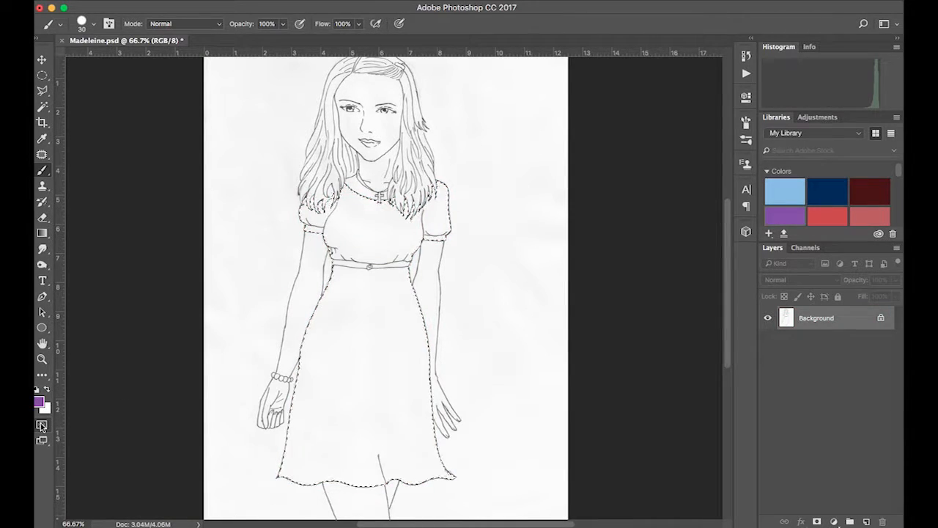
left_click(42, 425)
left_click(41, 425)
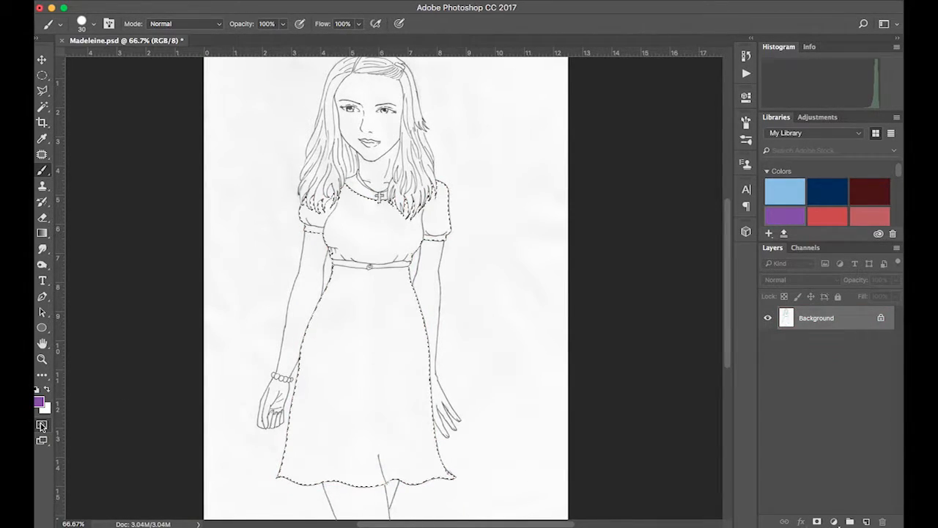
left_click(42, 426)
left_click(42, 425)
left_click(42, 425)
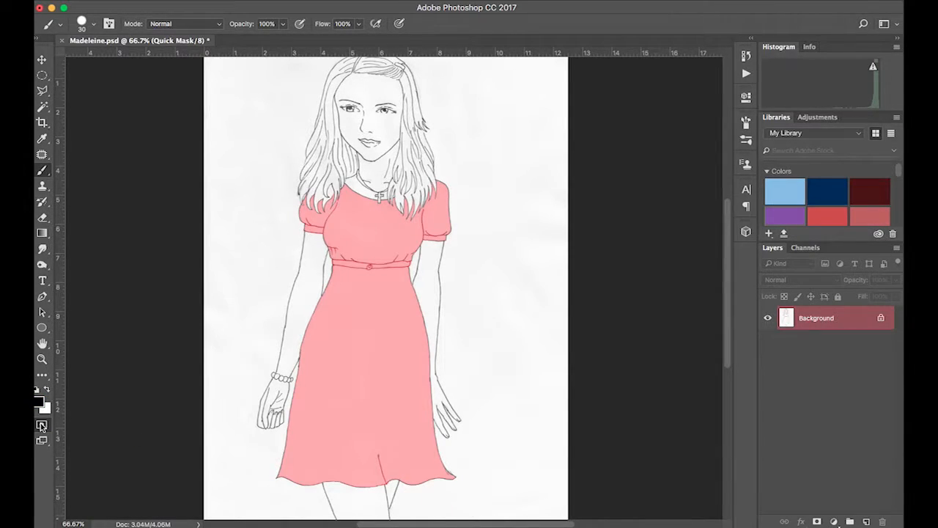
left_click(42, 425)
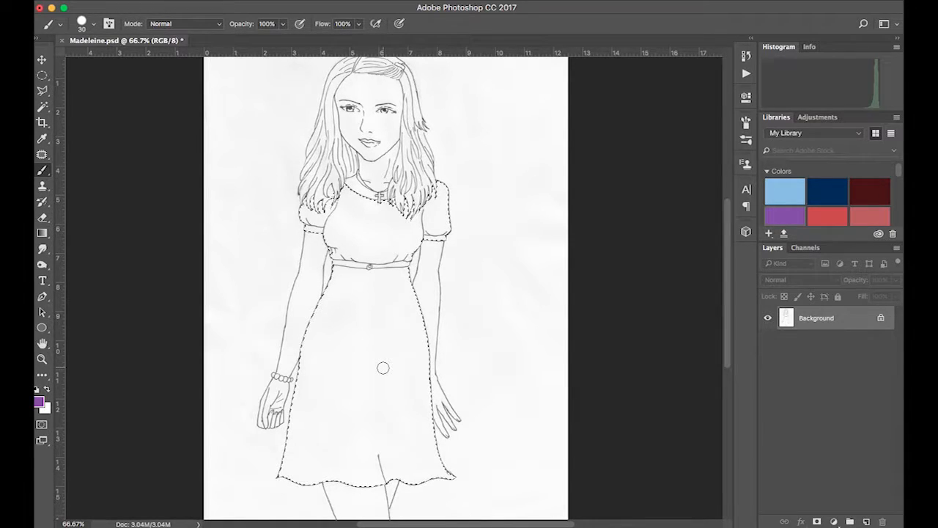
- Check the drawing's image size and close the dialog without changes
left_click(194, 2)
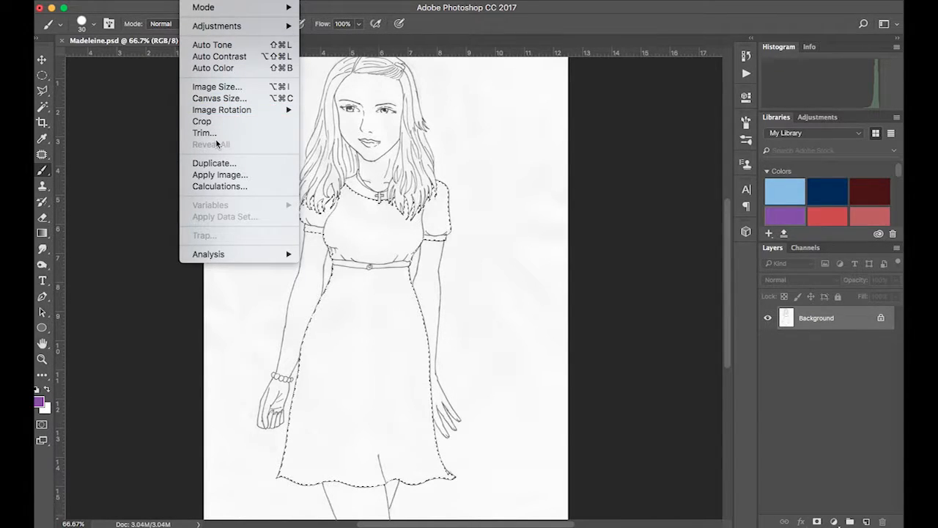
left_click(211, 89)
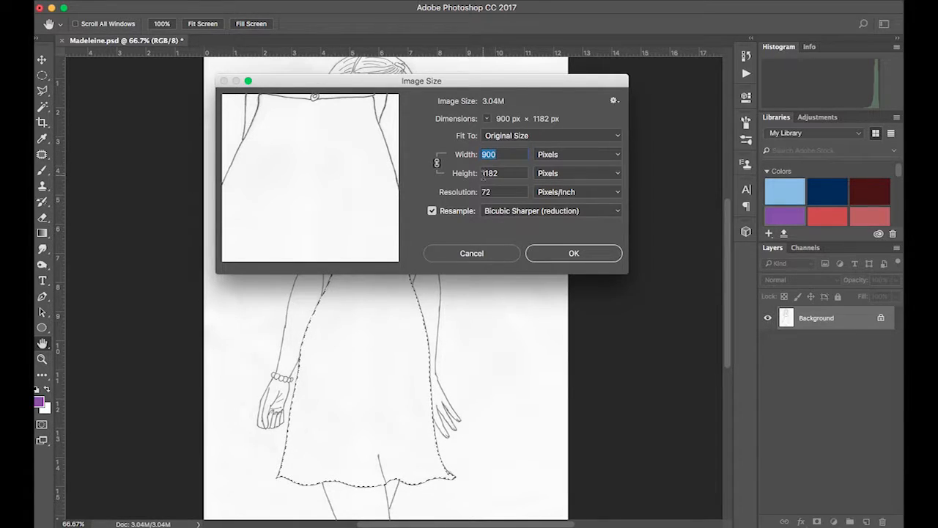
left_click(555, 156)
left_click(557, 155)
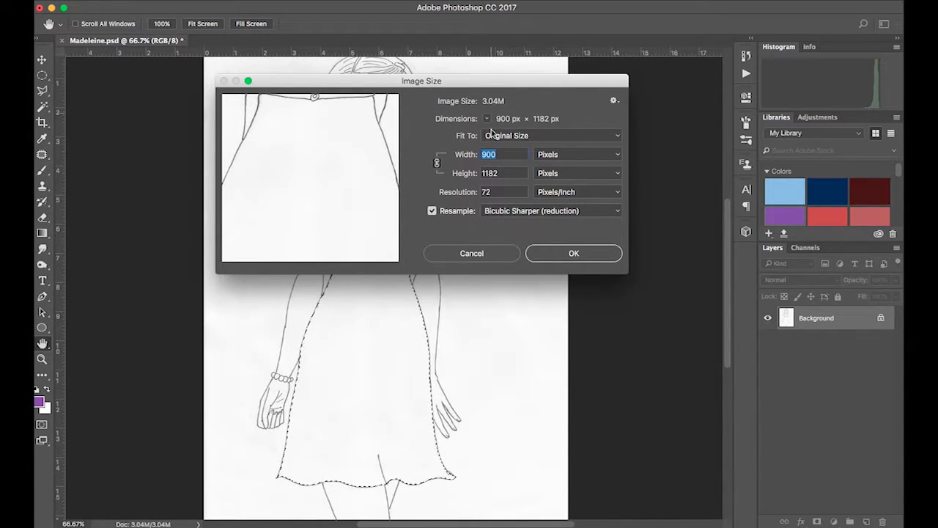
left_click(574, 253)
- Create a new 100 × 100 pixel document at 300 ppi
key("b")
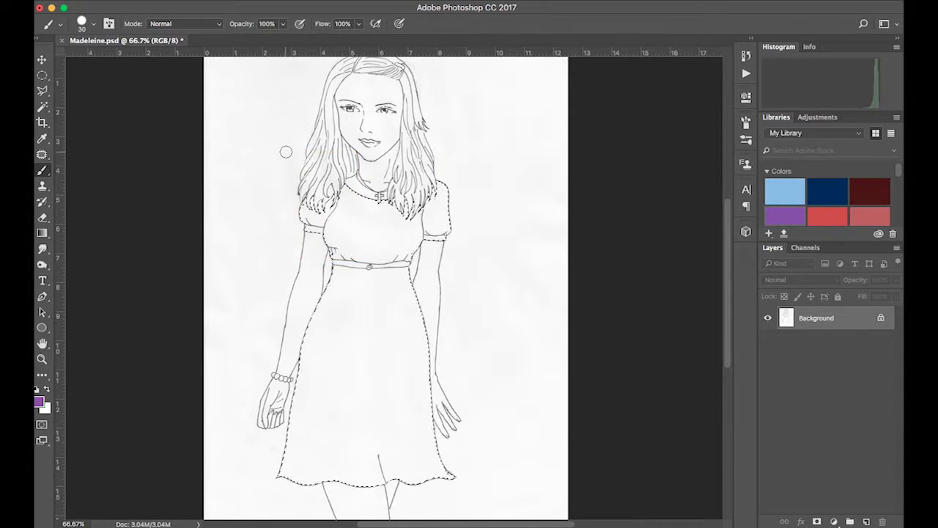
left_click(143, 1)
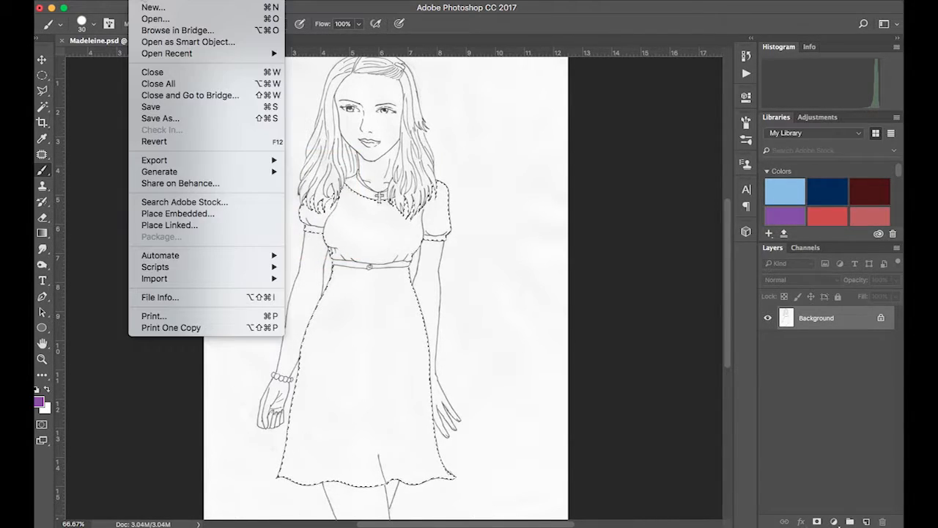
left_click(144, 11)
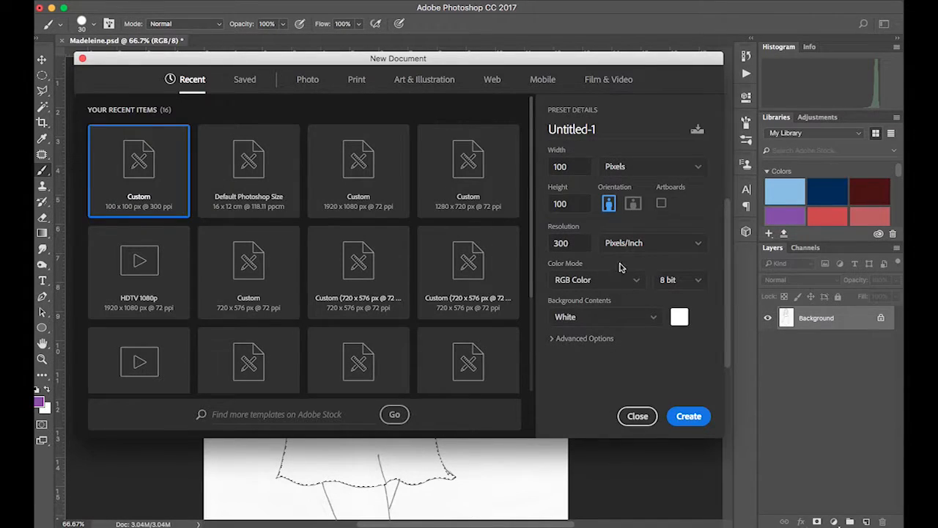
left_click(577, 168)
left_click(579, 167)
left_click(574, 204)
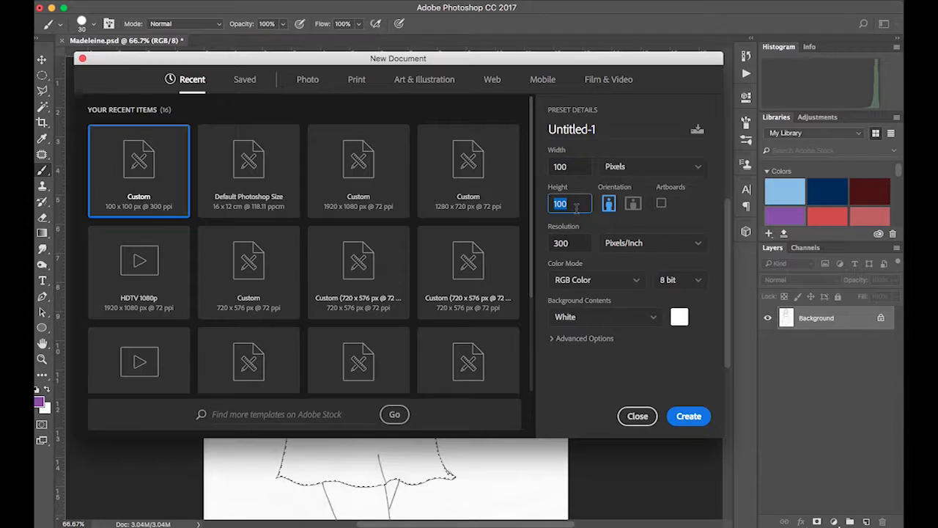
left_click(634, 170)
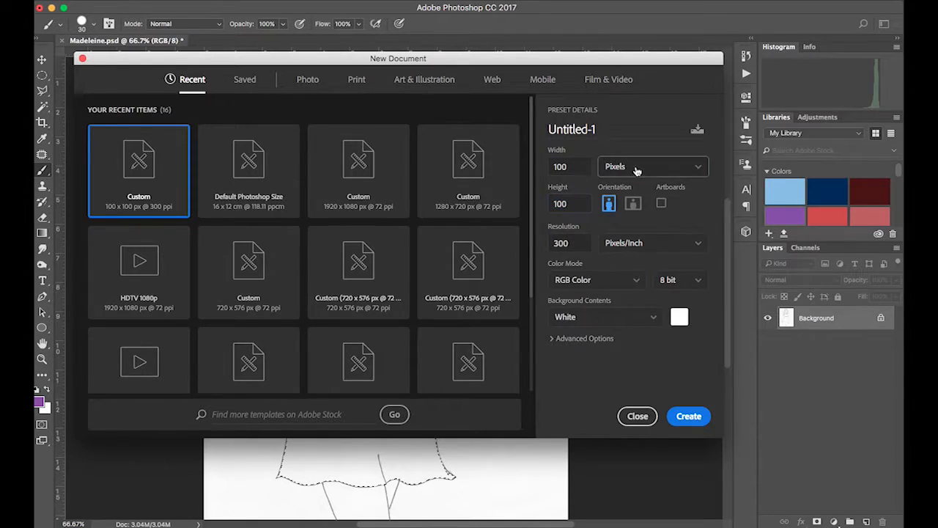
left_click(639, 171)
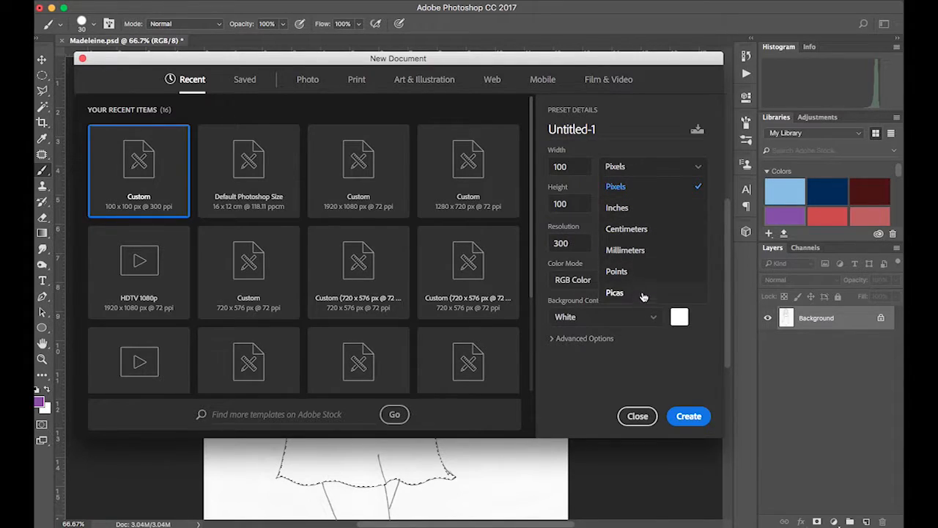
left_click(622, 188)
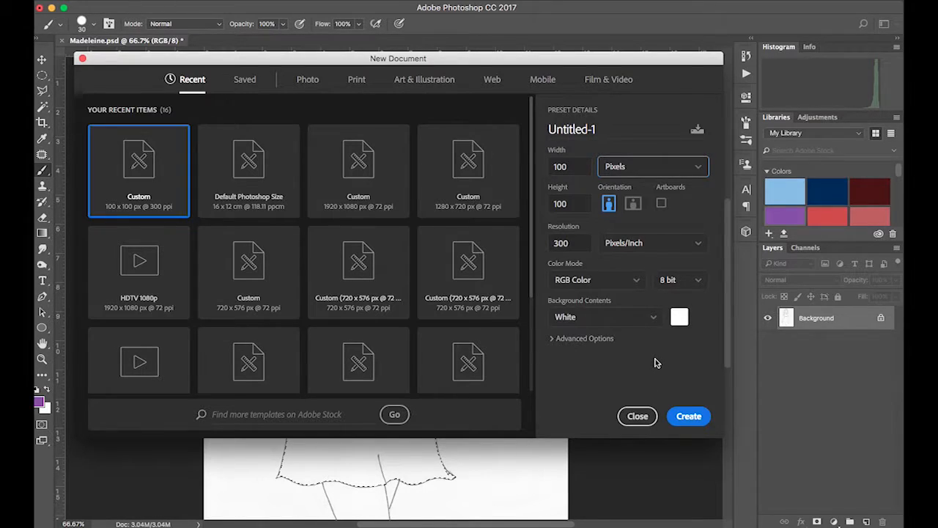
left_click(689, 415)
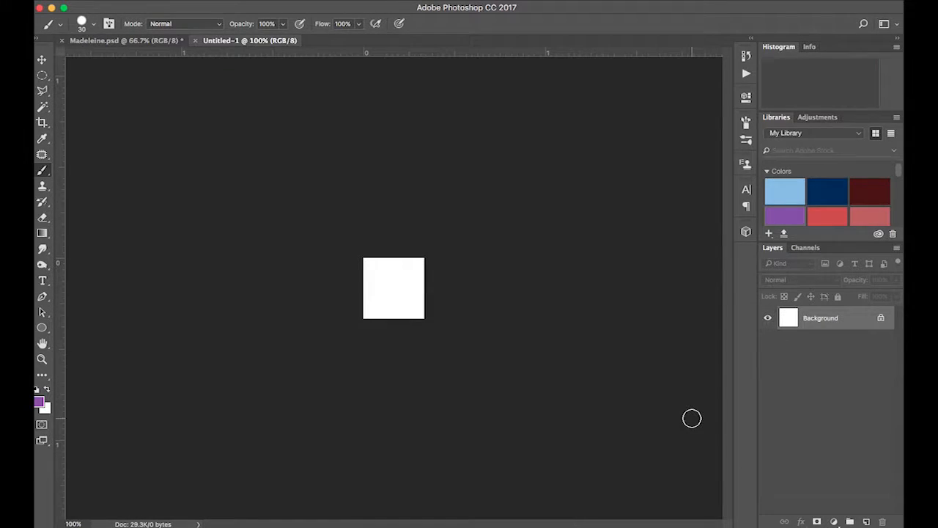
- Zoom in and fill the new canvas with the red library swatch as foreground color
key("super+space")
left_click(401, 288)
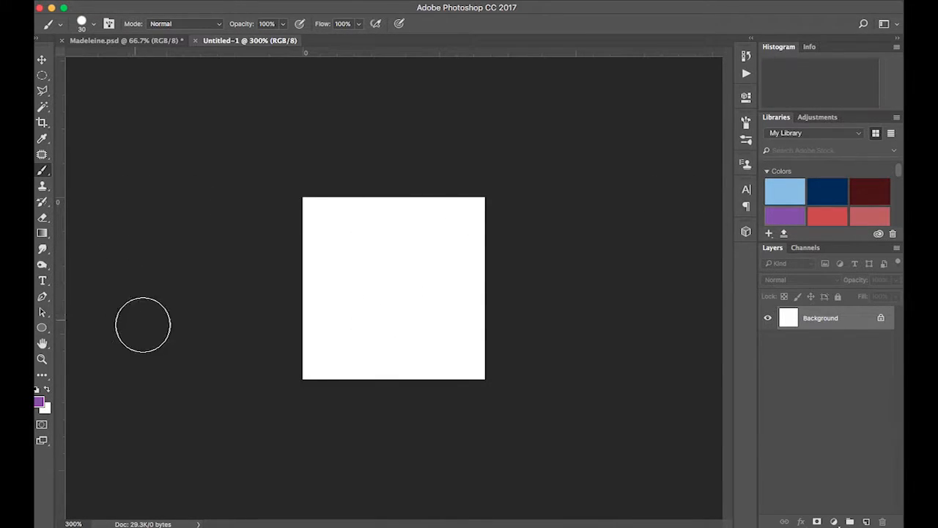
left_click(867, 214)
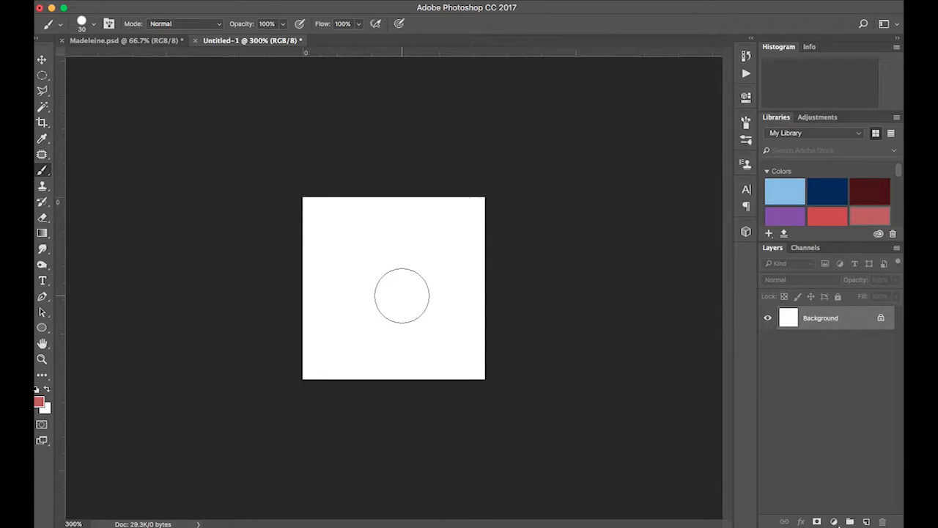
left_click(171, 1)
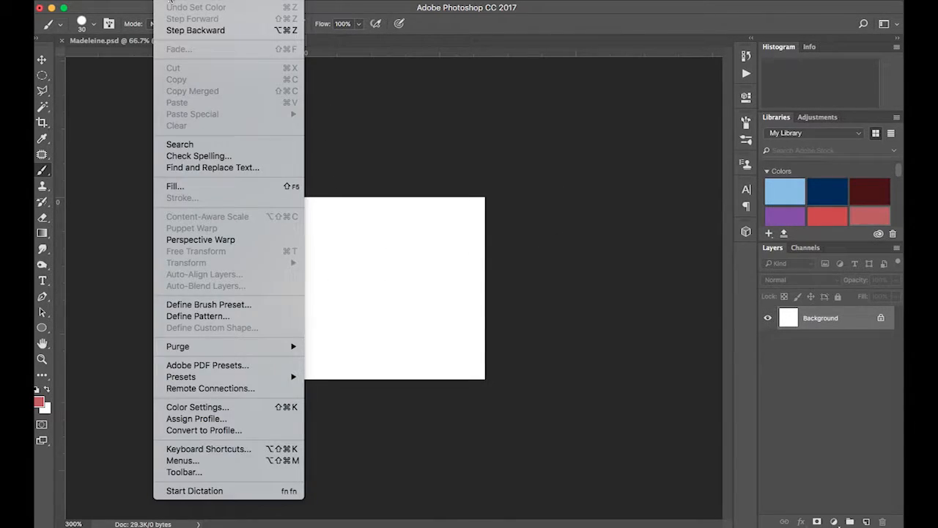
left_click(192, 190)
left_click(462, 192)
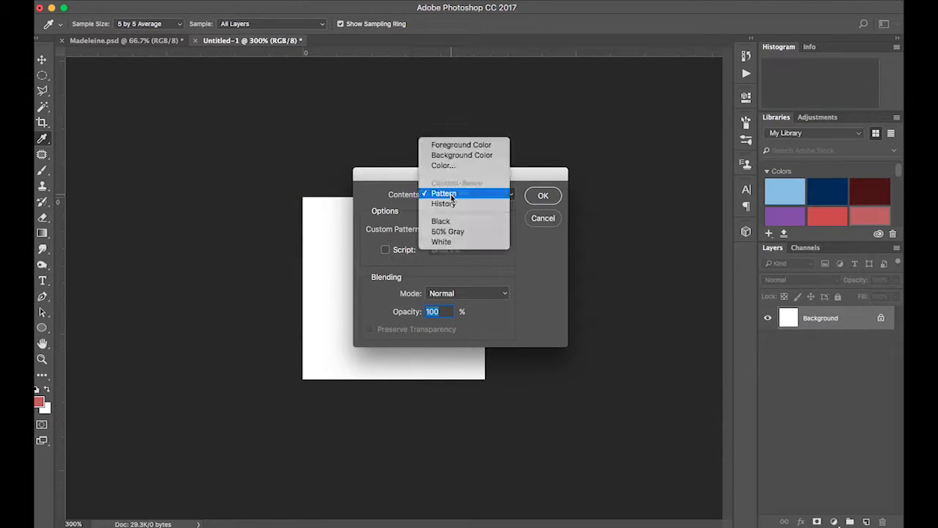
left_click(460, 145)
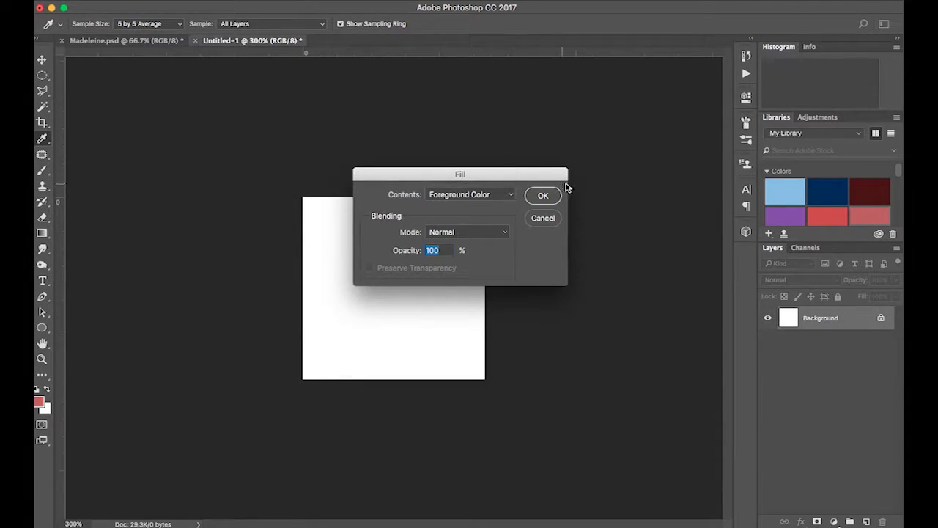
left_click(544, 196)
key("b")
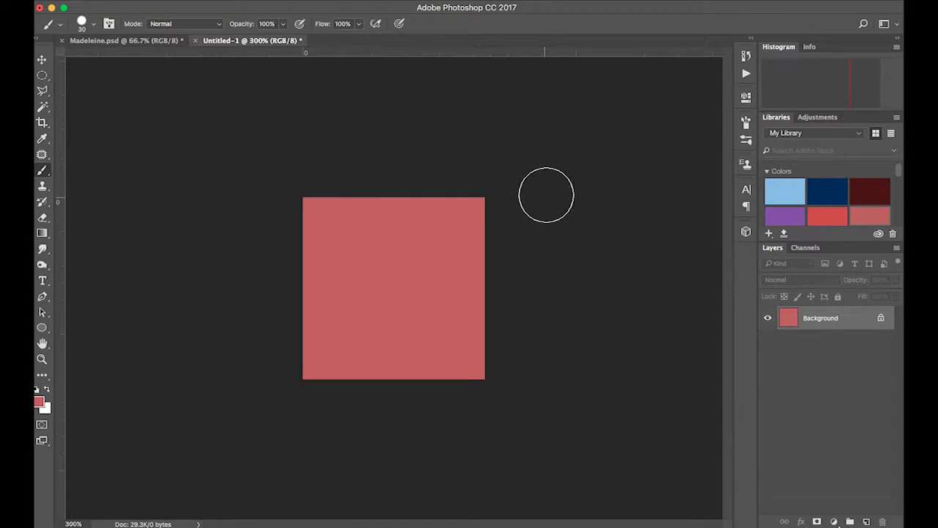
- Add a new layer and set the foreground color to light orange dca667
left_click(867, 522)
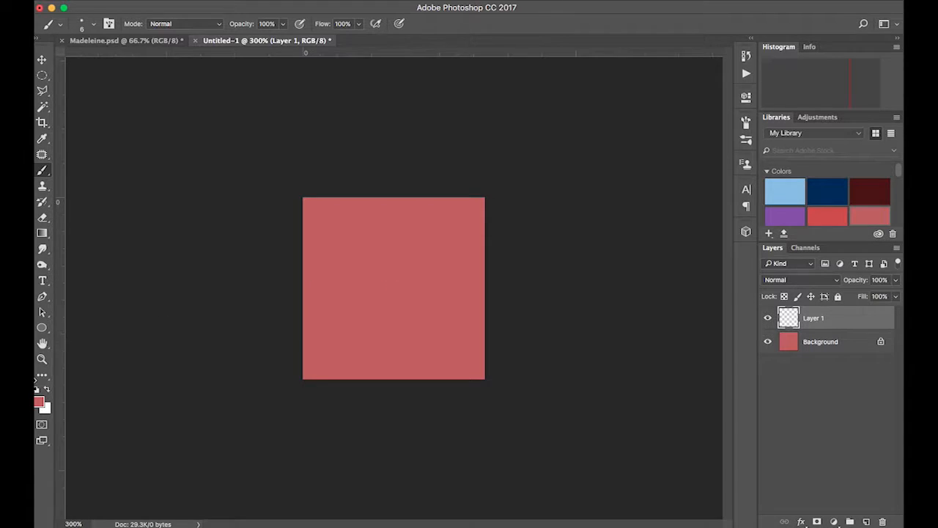
left_click(40, 402)
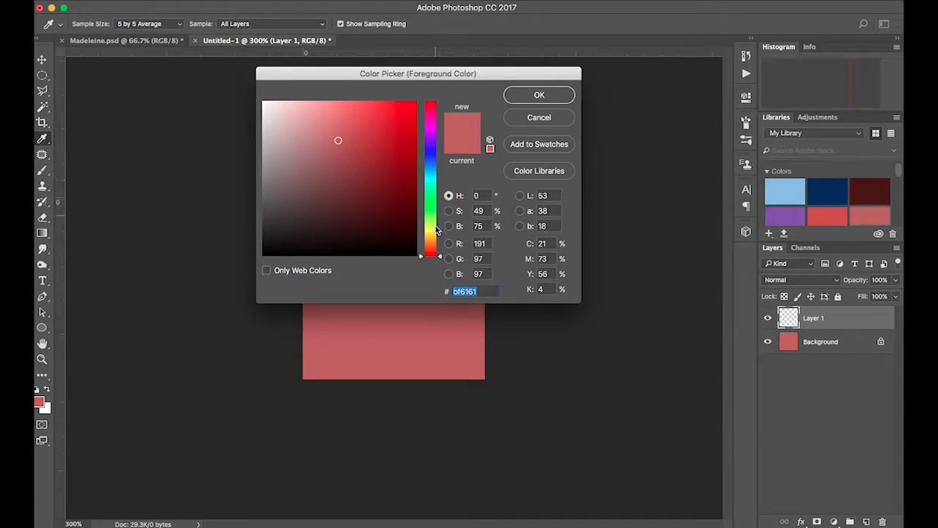
left_click_drag(440, 258, 440, 246)
left_click(380, 129)
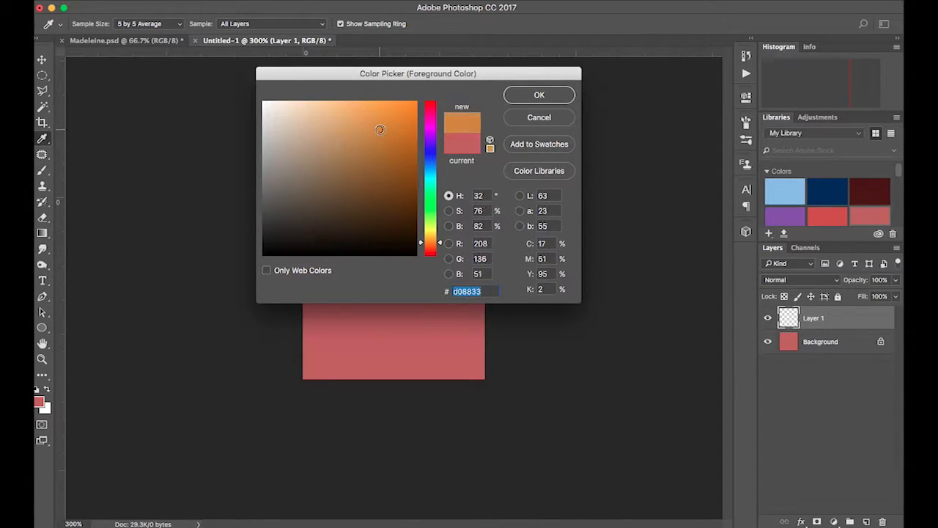
left_click_drag(378, 152, 359, 155)
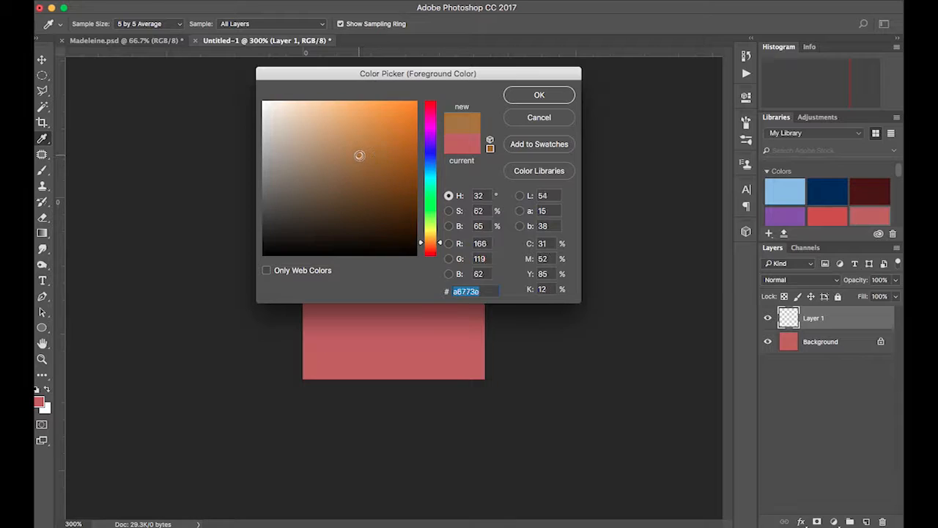
left_click(340, 138)
left_click(345, 122)
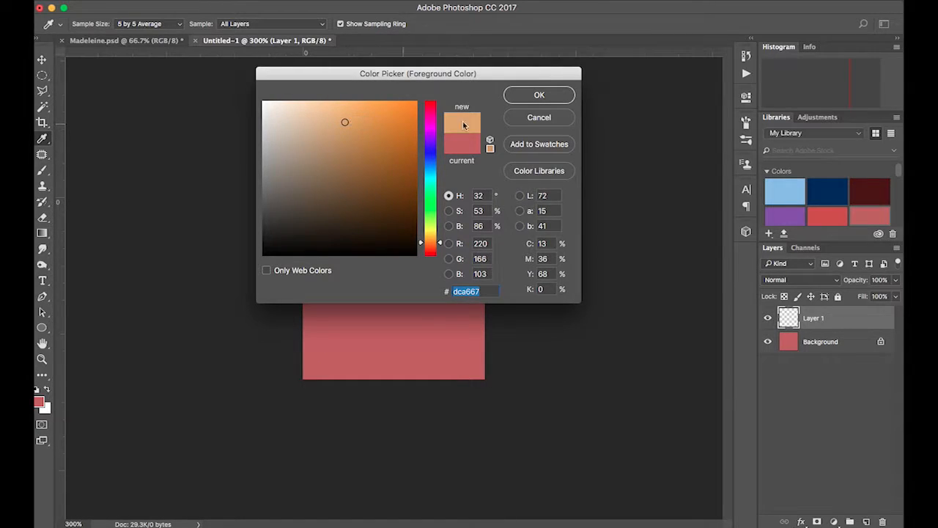
left_click(554, 94)
- Paint a simple orange flower in the centre of the new layer with the brush
key("b")
mouse_move(396, 292)
left_mouse_down()
mouse_move(389, 283)
mouse_move(398, 295)
mouse_move(378, 293)
mouse_move(423, 238)
mouse_move(409, 270)
mouse_move(445, 283)
mouse_move(417, 287)
mouse_move(412, 311)
mouse_move(437, 340)
mouse_move(410, 314)
mouse_move(393, 321)
mouse_move(392, 344)
mouse_move(393, 316)
mouse_move(349, 327)
mouse_move(347, 338)
mouse_move(368, 323)
mouse_move(361, 291)
mouse_move(337, 286)
mouse_move(362, 279)
mouse_move(370, 288)
mouse_move(359, 233)
mouse_move(378, 243)
mouse_move(371, 251)
left_mouse_up()
mouse_move(397, 268)
left_mouse_down()
mouse_move(394, 244)
mouse_move(397, 256)
left_mouse_up()
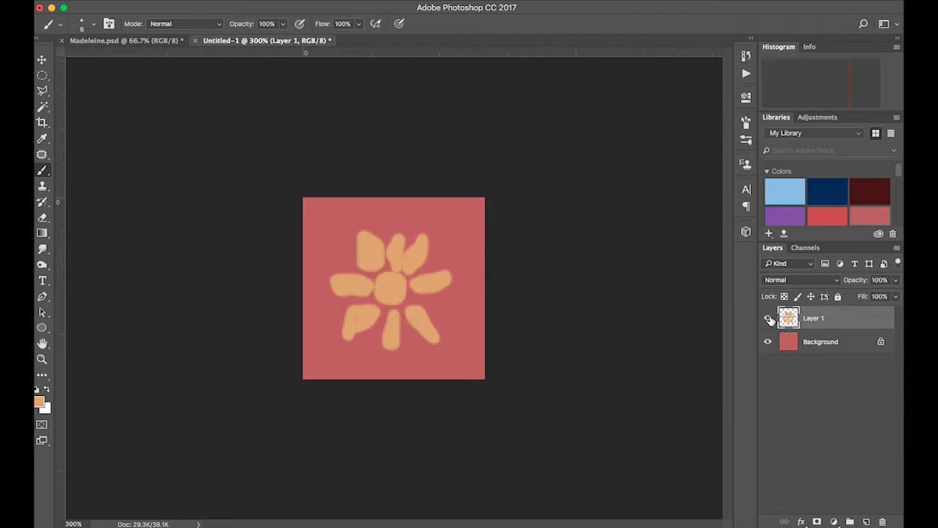
- Apply the Offset filter to the flower layer, 50 pixels right and 50 pixels down with wrap around
left_click(327, 2)
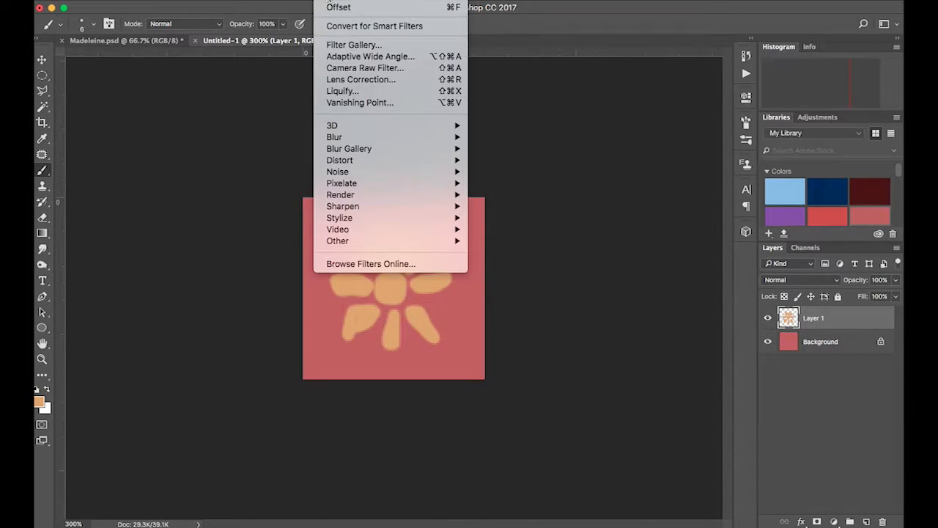
mouse_move(338, 241)
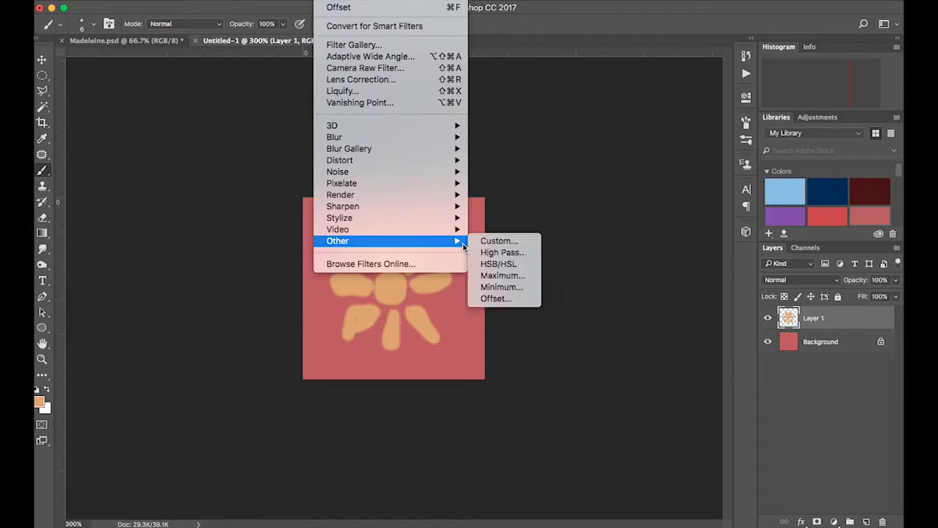
left_click(496, 298)
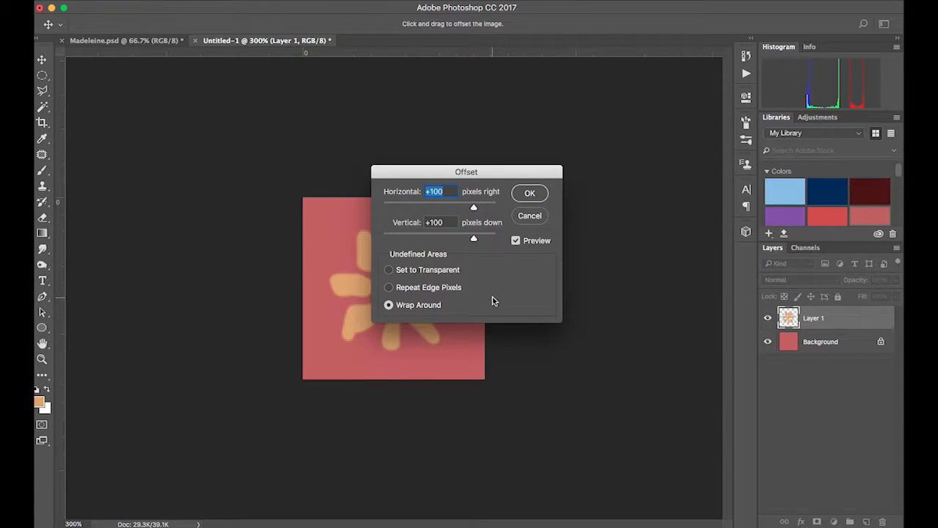
left_click_drag(484, 176, 614, 91)
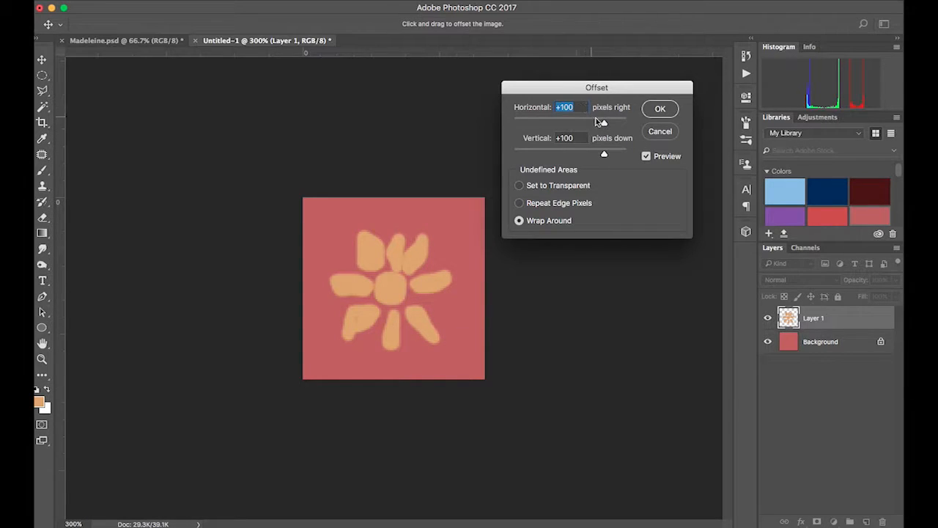
left_click_drag(606, 124, 588, 125)
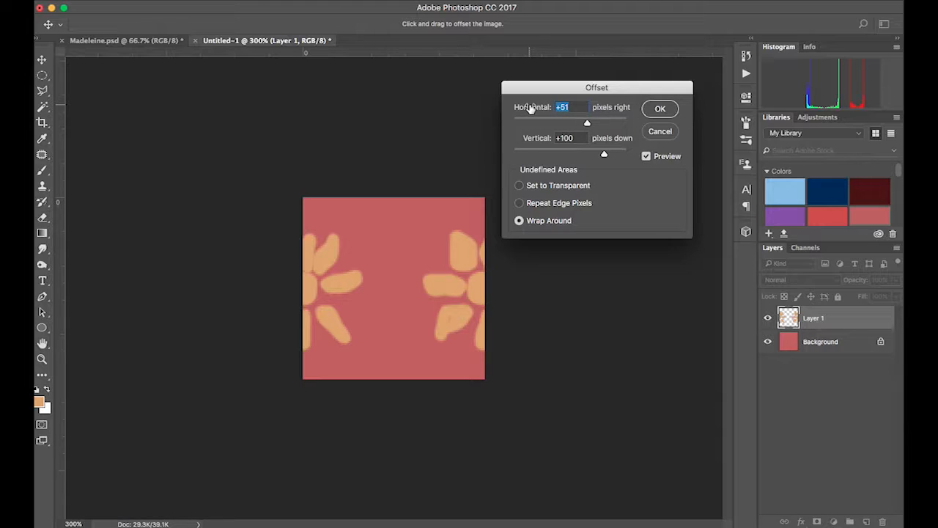
type("50")
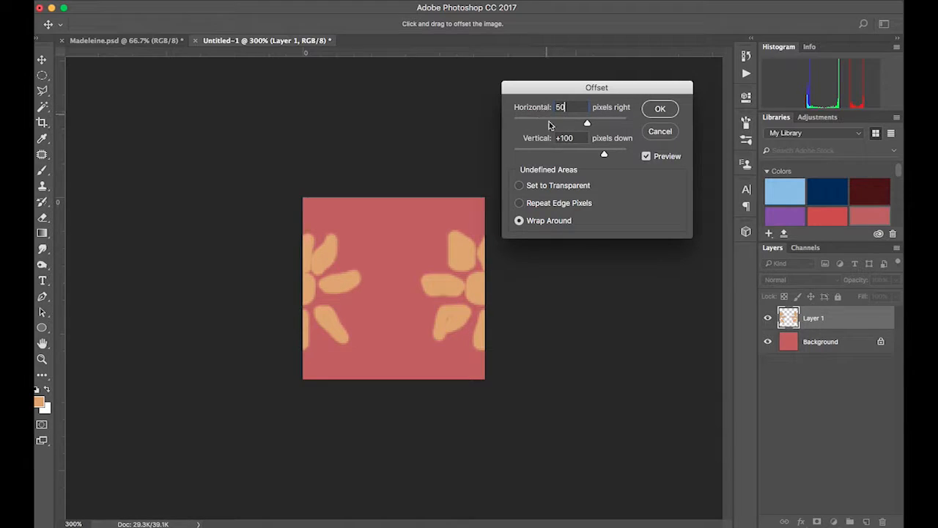
key("Tab")
type("50")
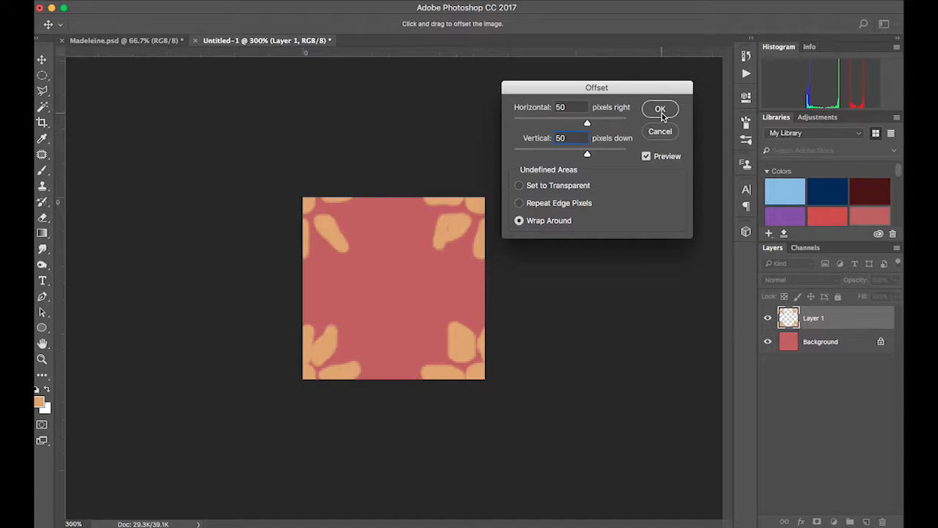
left_click(661, 110)
- Add a new layer and set the foreground color to yellow eec452
key("b")
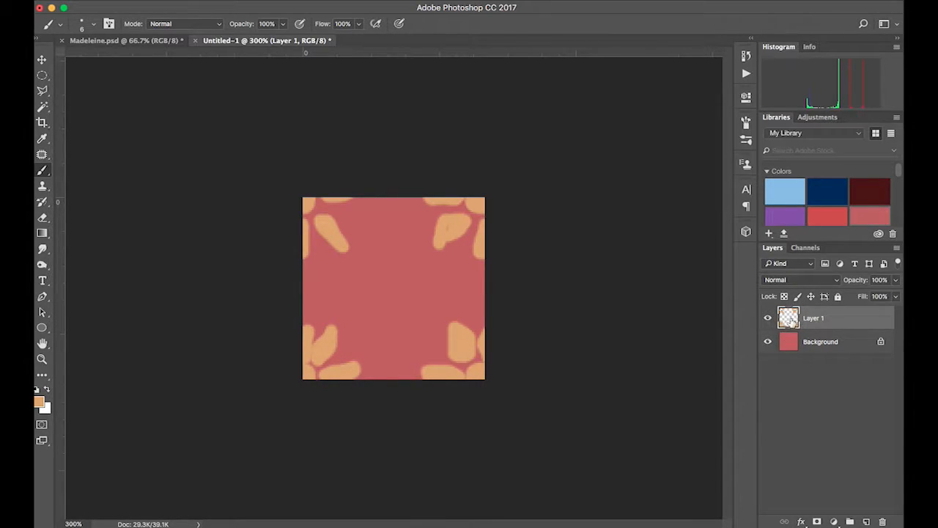
left_click(866, 522)
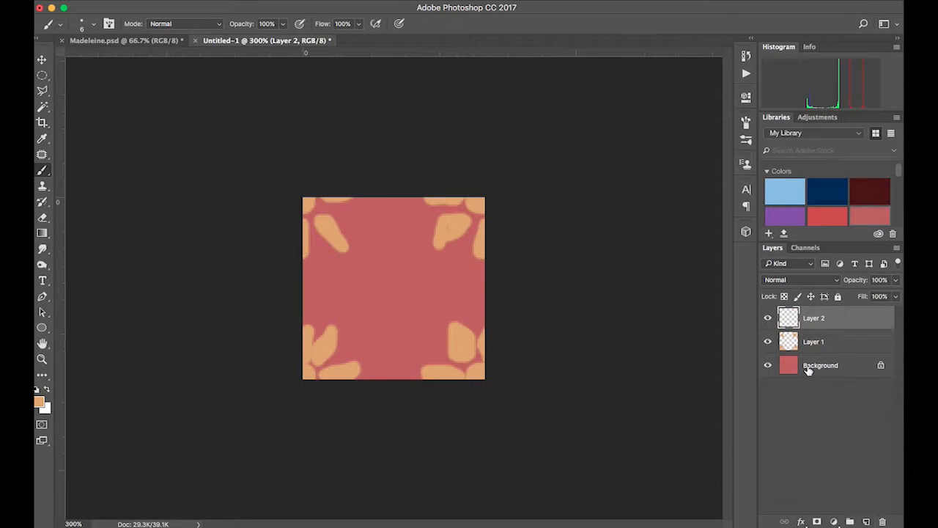
left_click(40, 402)
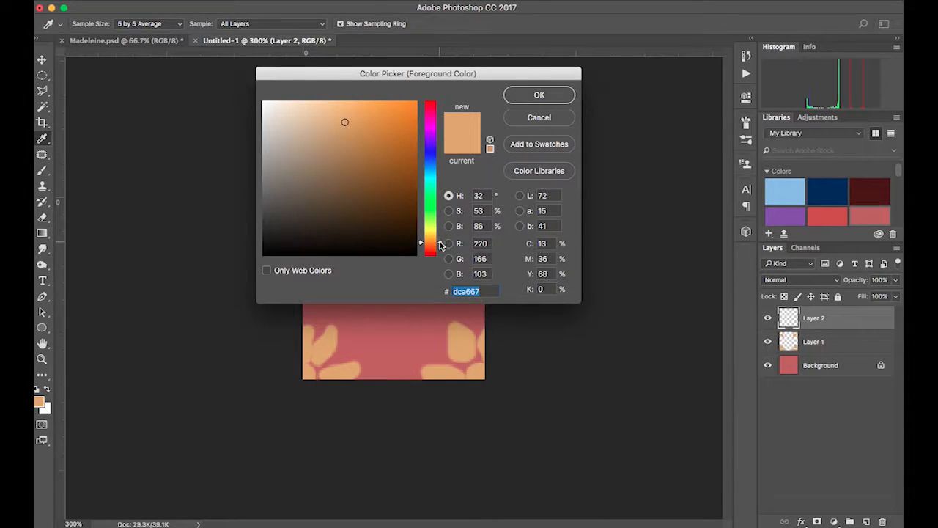
left_click_drag(440, 242, 440, 237)
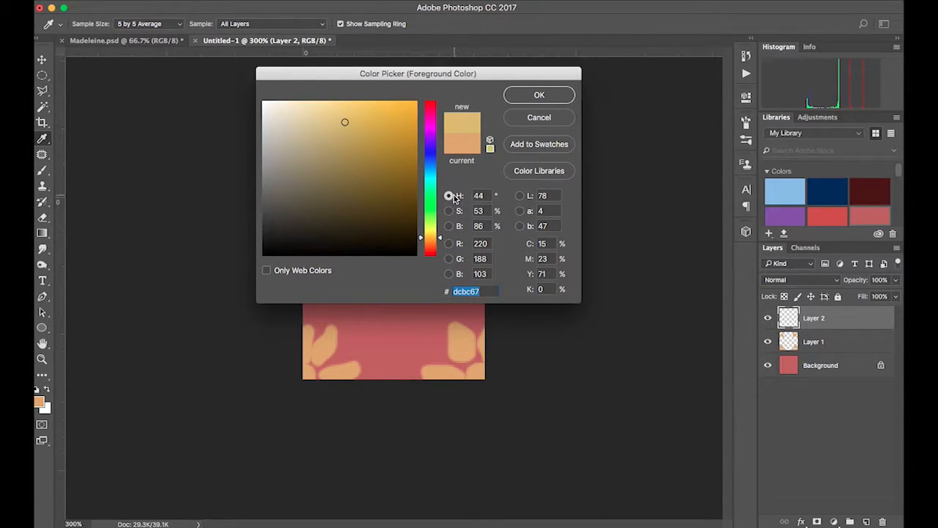
left_click(449, 212)
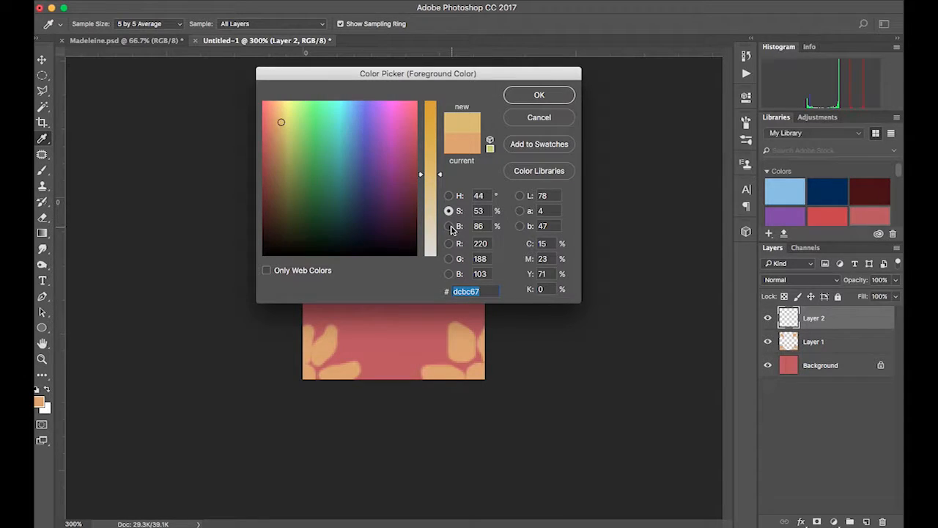
left_click(450, 224)
left_click(449, 211)
left_click(447, 195)
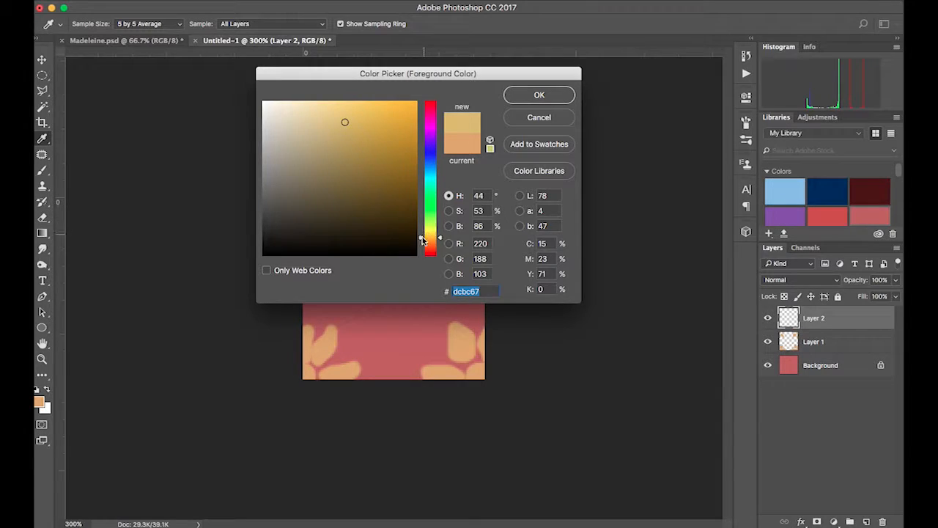
left_click(364, 111)
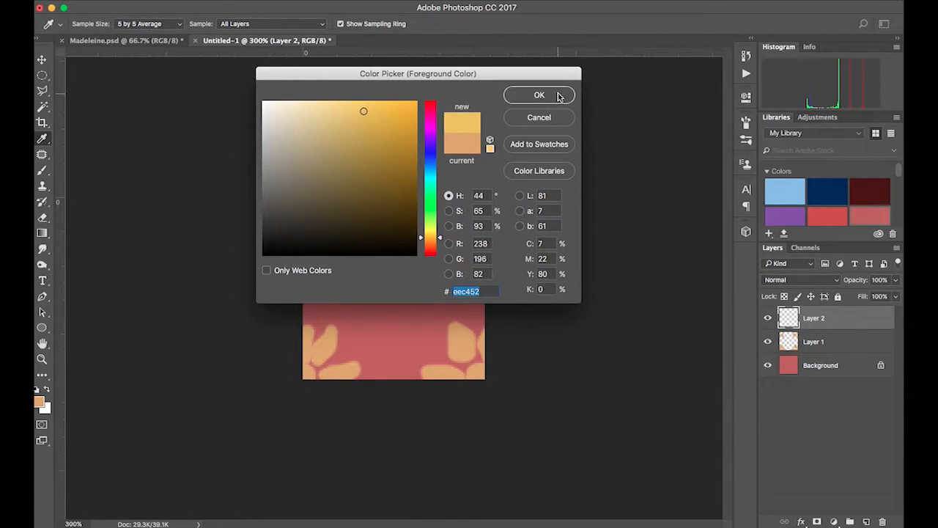
left_click(539, 95)
- Paint a yellow flower with a round centre ringed by small dots in the middle of the tile
mouse_move(394, 277)
left_mouse_down()
mouse_move(391, 300)
mouse_move(402, 288)
mouse_move(383, 282)
mouse_move(388, 303)
mouse_move(404, 293)
mouse_move(400, 277)
mouse_move(383, 276)
mouse_move(380, 307)
mouse_move(405, 303)
mouse_move(411, 284)
mouse_move(387, 273)
mouse_move(377, 299)
mouse_move(384, 271)
left_mouse_up()
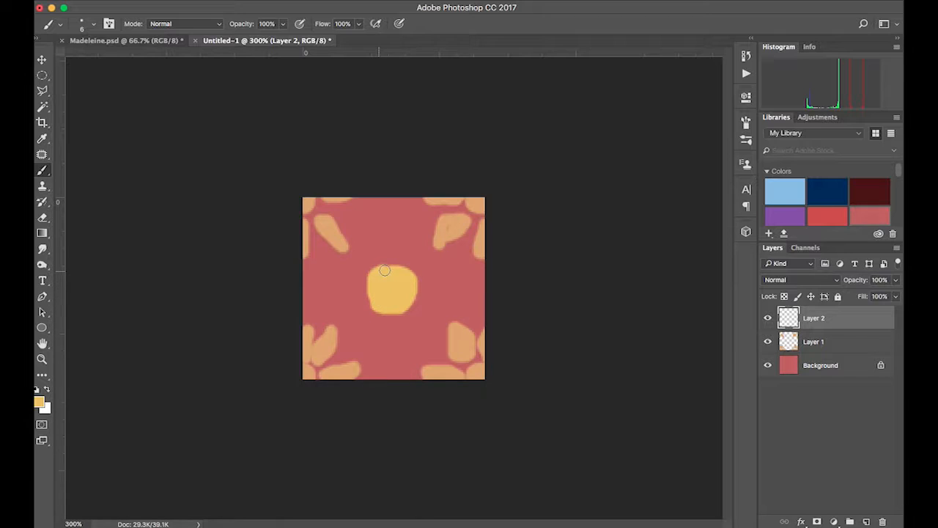
left_click(395, 258)
left_click(411, 262)
left_click(422, 272)
left_click(426, 283)
left_click(425, 303)
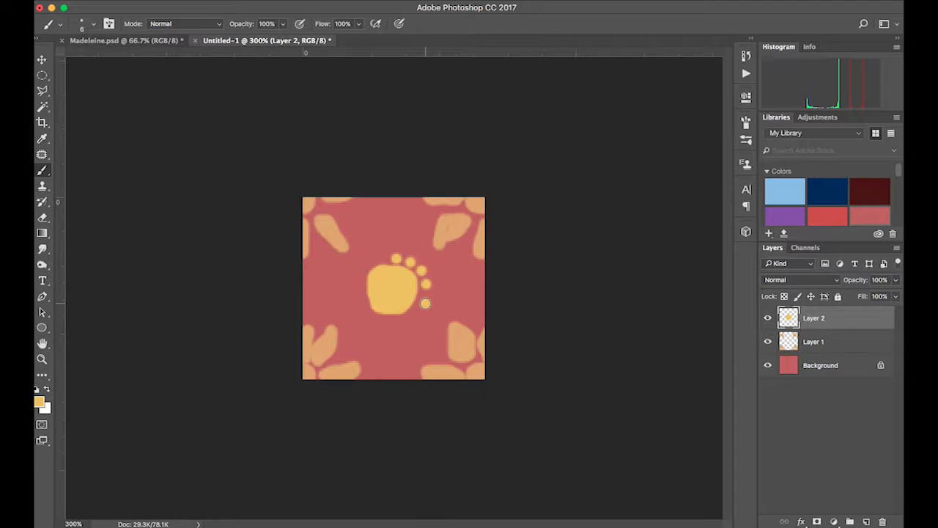
left_click(415, 316)
left_click(395, 325)
left_click(373, 322)
left_click(363, 310)
left_click(358, 295)
left_click(359, 283)
left_click(362, 267)
left_click(374, 259)
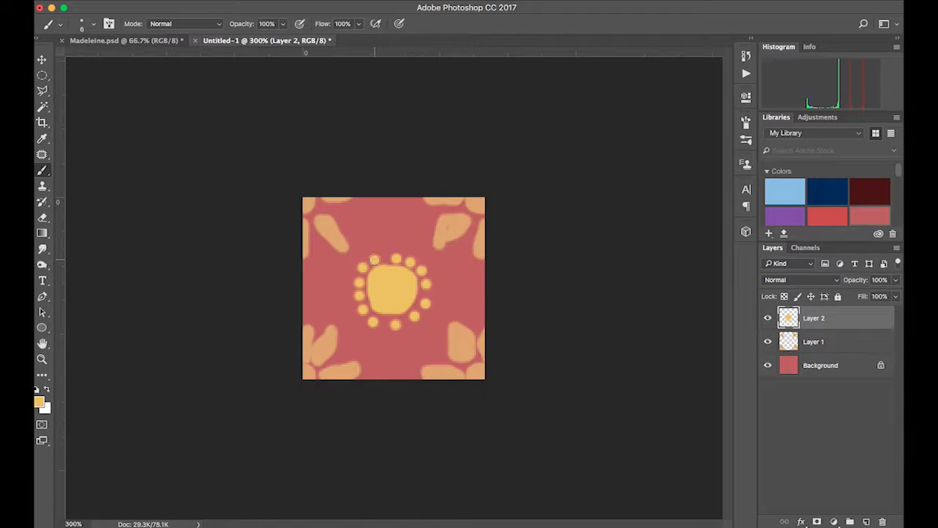
left_click(386, 258)
- Define the tile as a pattern named flowers
left_click(168, 1)
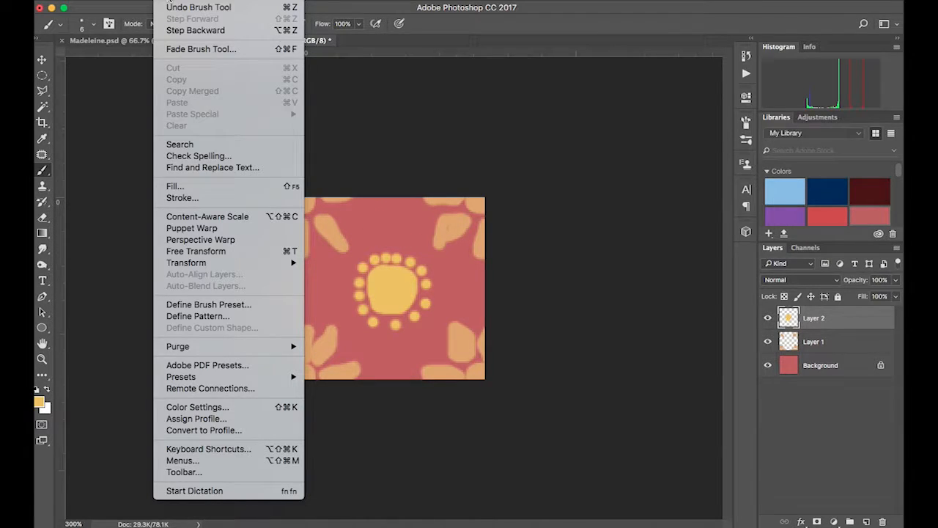
left_click(196, 317)
left_click(429, 250)
left_click_drag(408, 249, 337, 252)
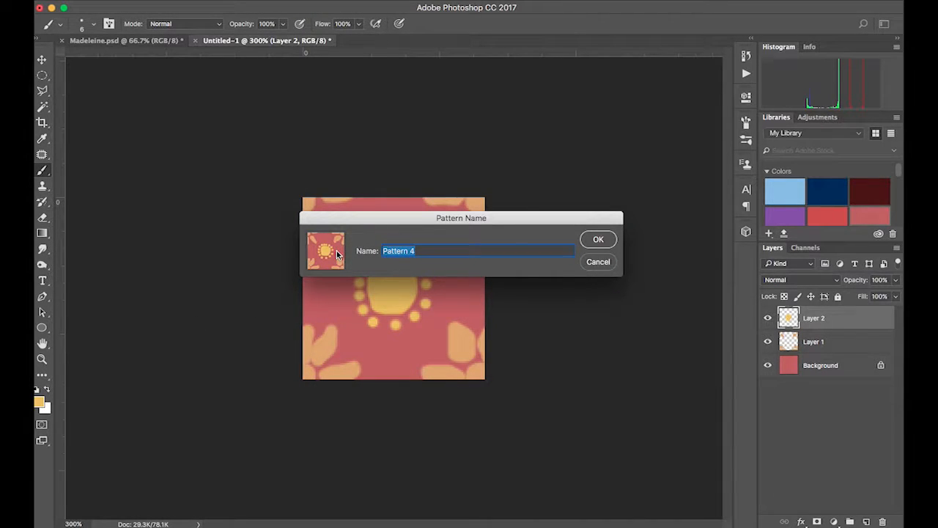
type("flowers")
left_click(598, 239)
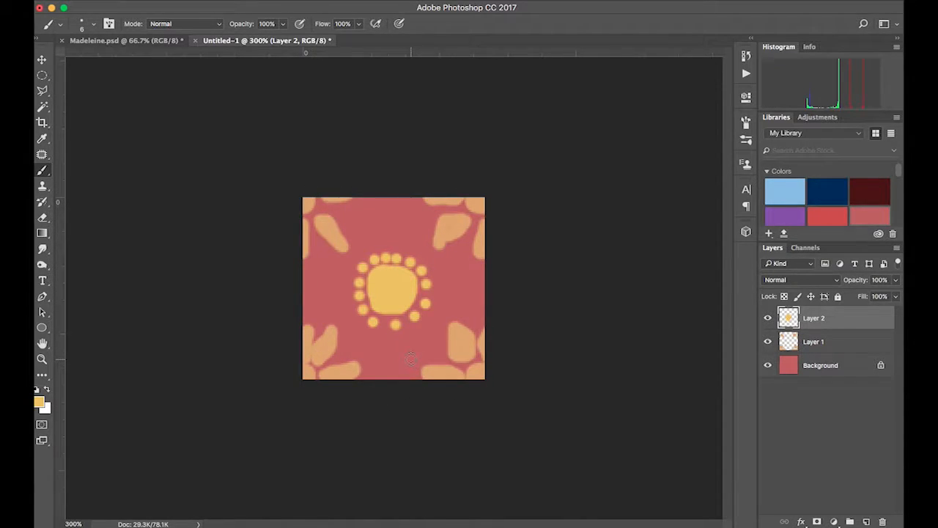
- In the Madeleine document, add a new layer and fill the dress selection with the flowers pattern
left_click(110, 42)
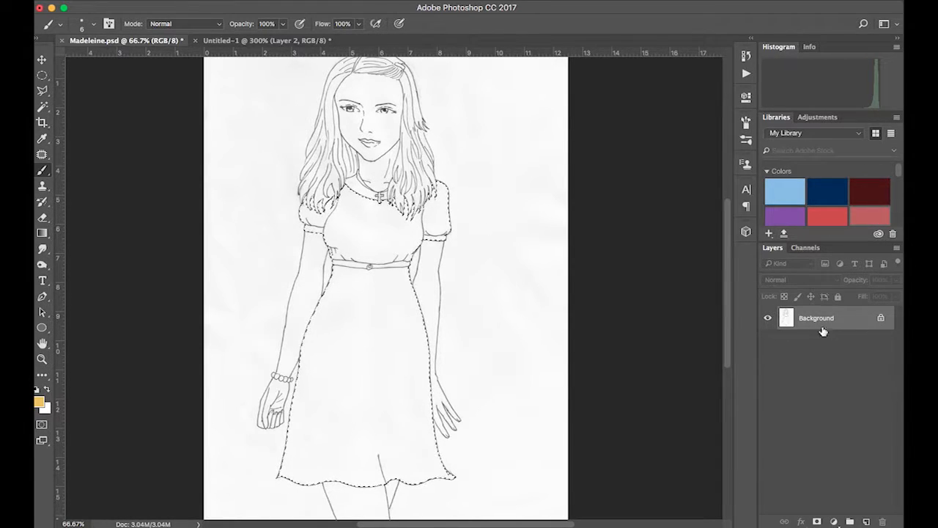
left_click(867, 521)
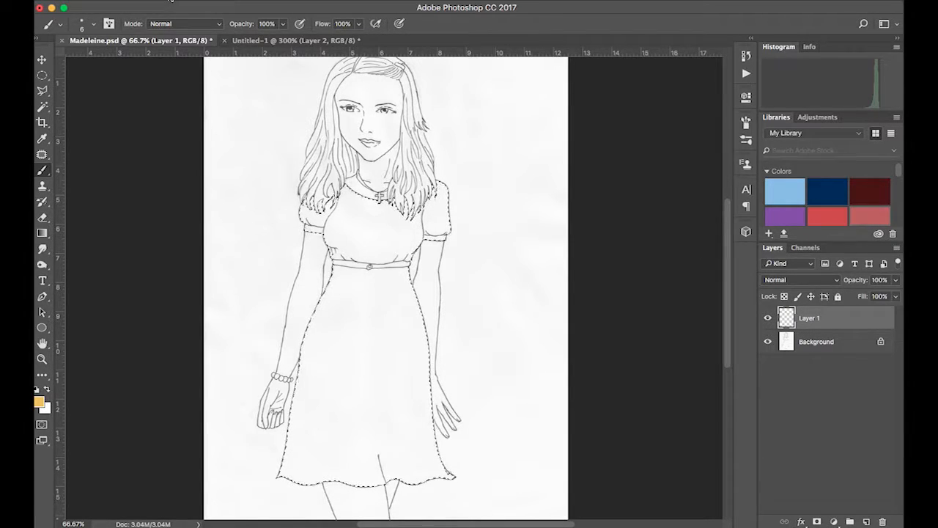
left_click(170, 0)
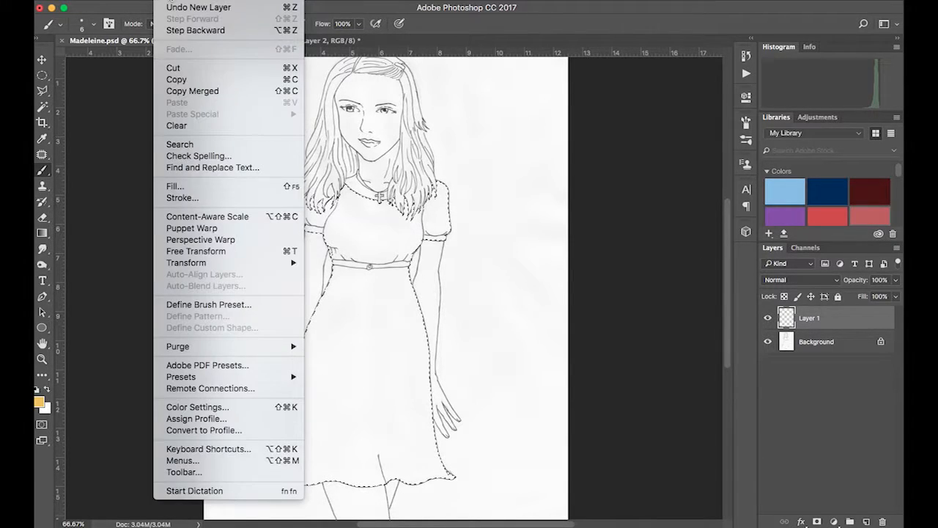
left_click(179, 185)
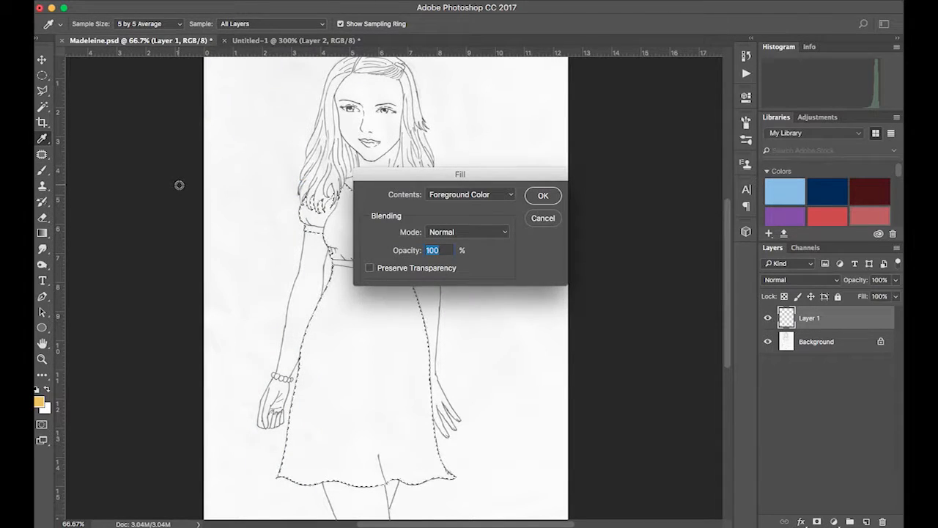
left_click(489, 193)
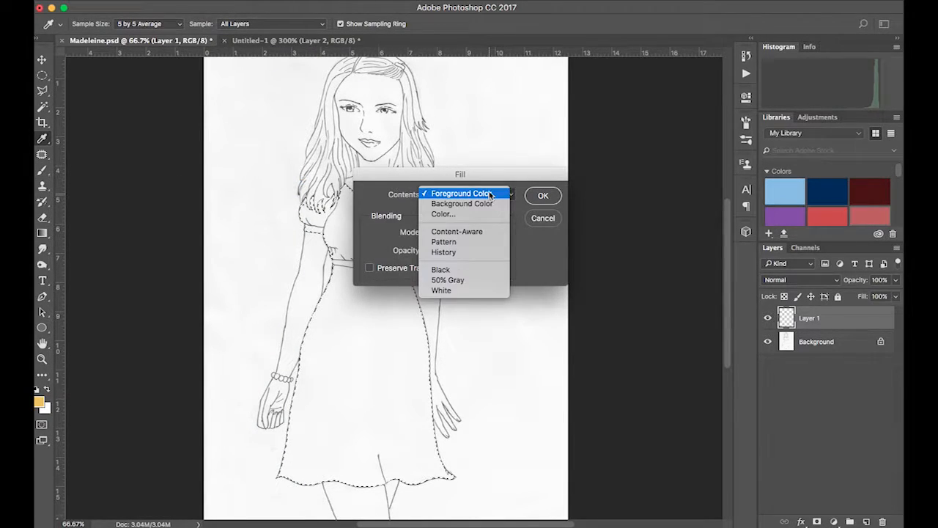
left_click(474, 241)
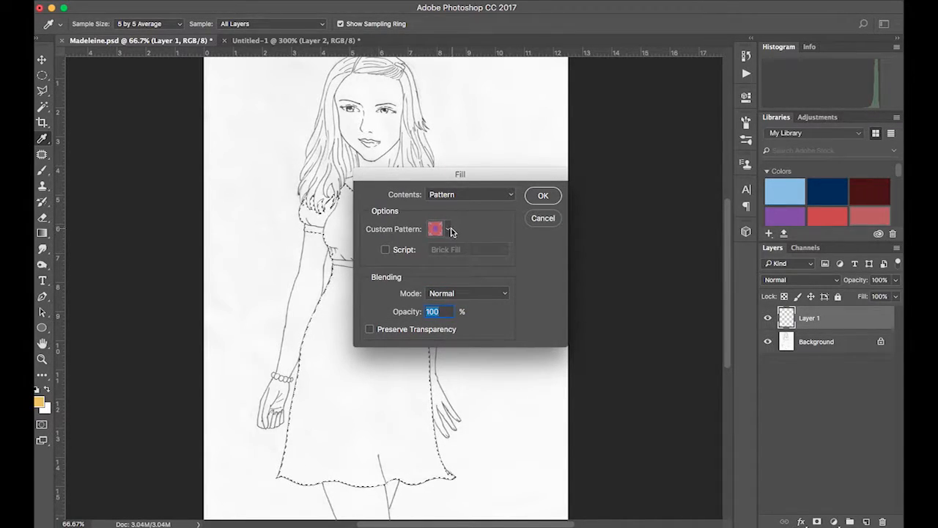
left_click(448, 229)
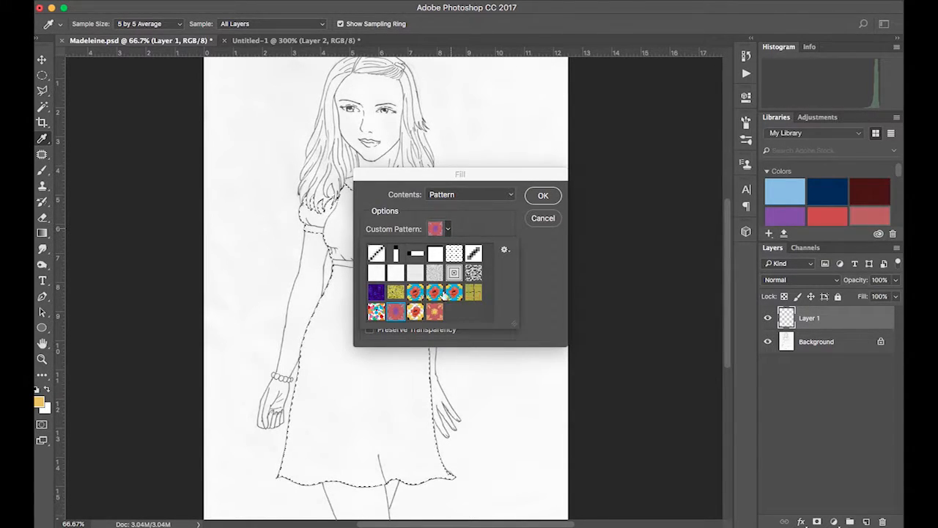
left_click(436, 311)
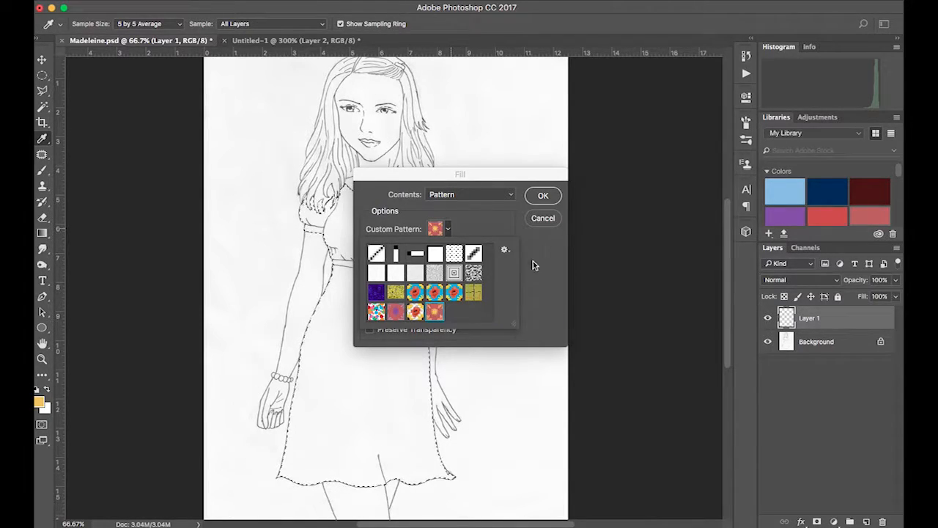
left_click(544, 196)
- Convert the Background into a normal layer named Layer 0 and move the pattern layer beneath it
key("b")
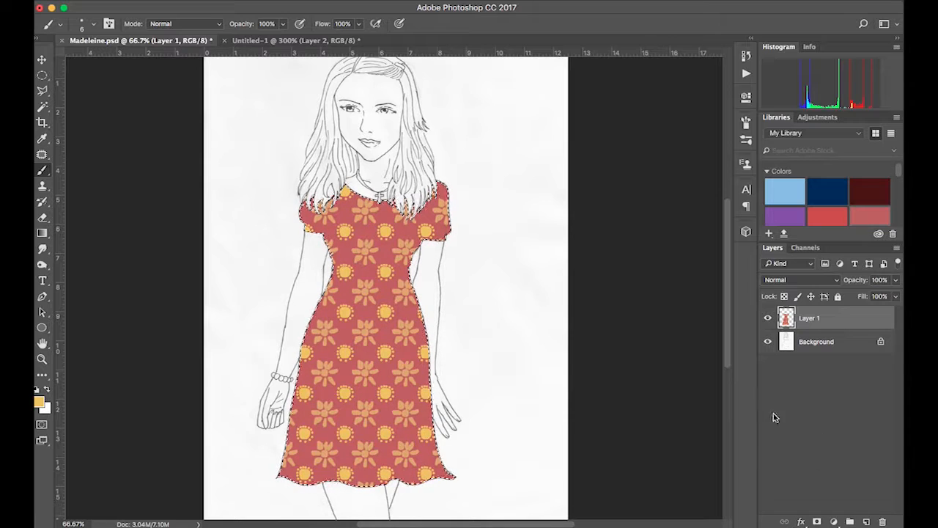
left_click(806, 378)
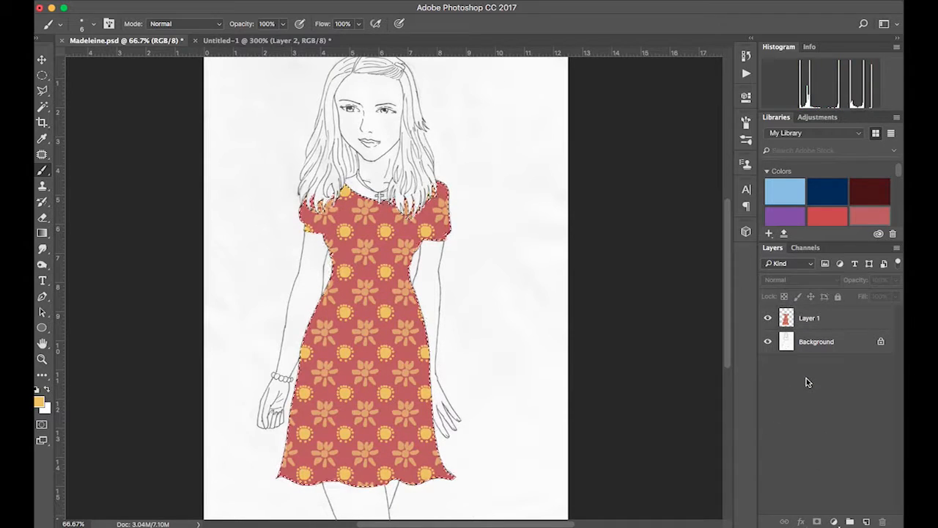
left_click(812, 320)
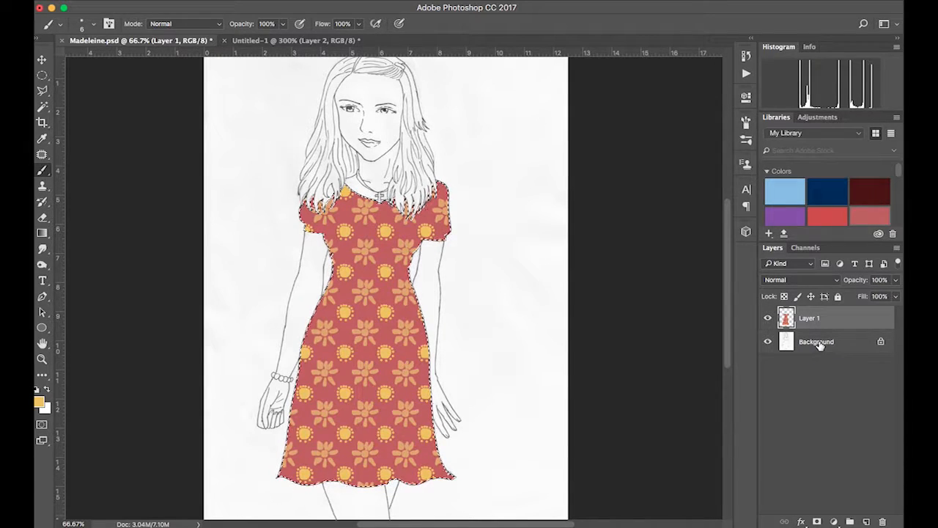
double_click(819, 342)
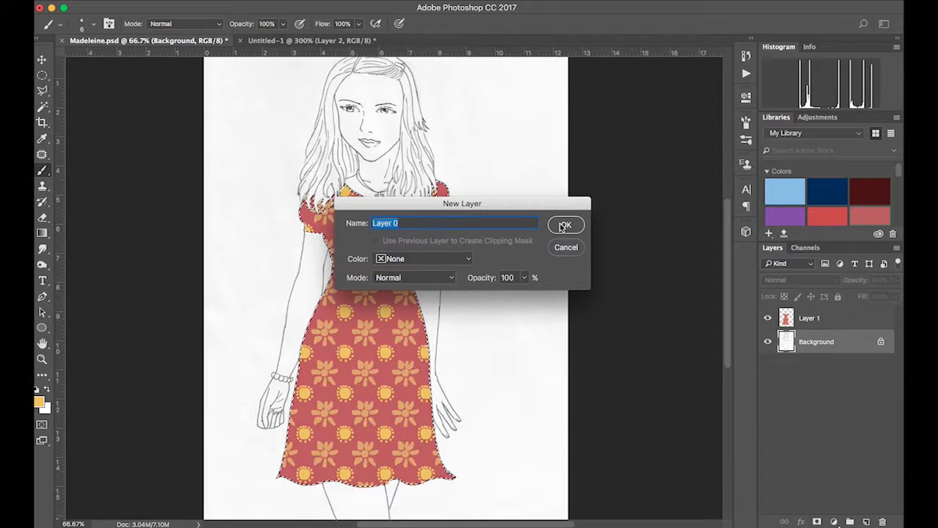
left_click(563, 226)
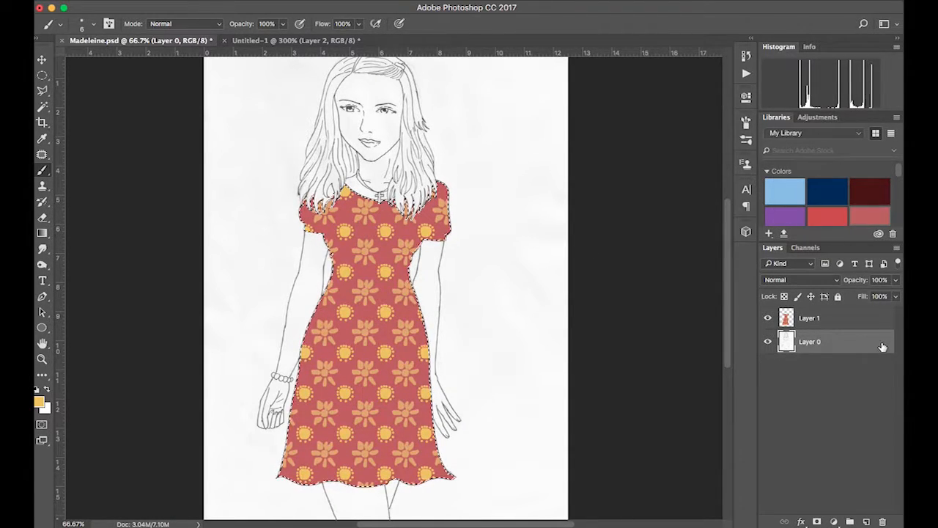
left_click_drag(839, 316, 840, 363)
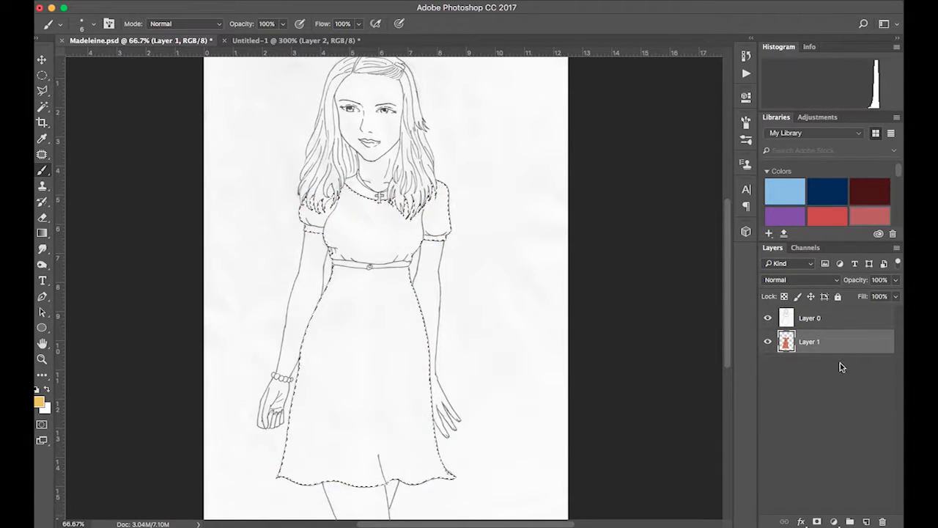
- Set the line drawing layer's blend mode to Multiply and deselect the dress
left_click(833, 317)
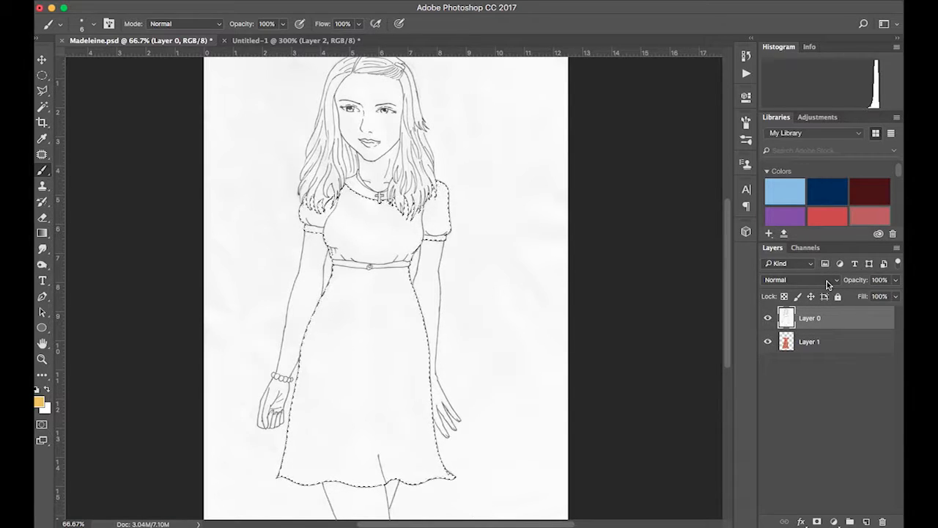
left_click(828, 283)
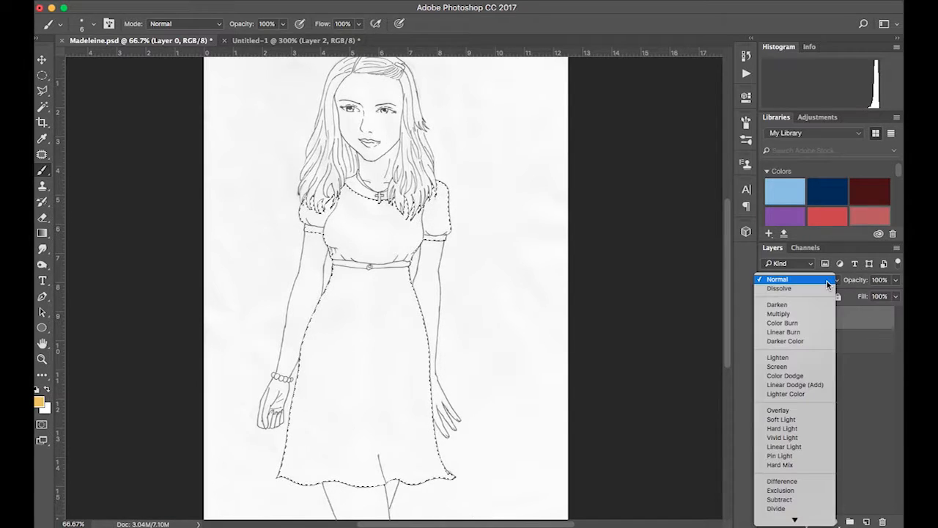
left_click(785, 316)
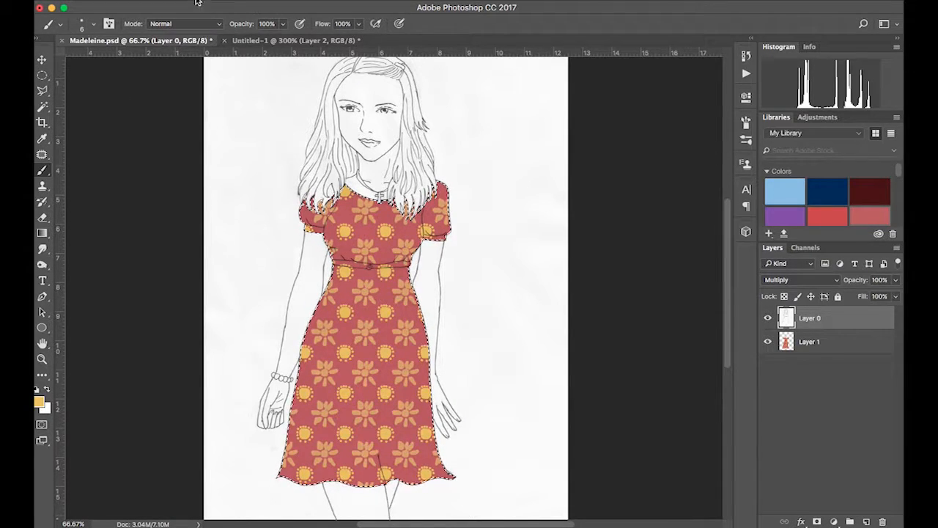
left_click(300, 2)
left_click(298, 19)
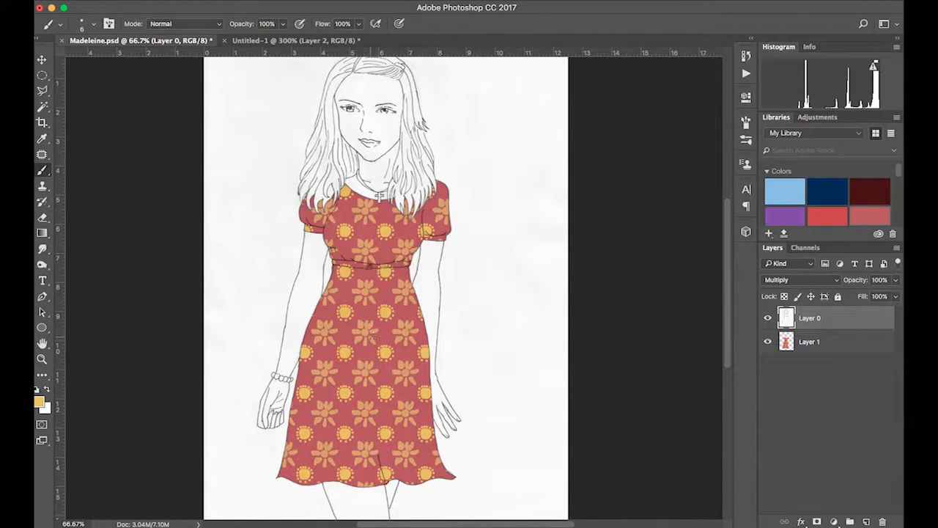